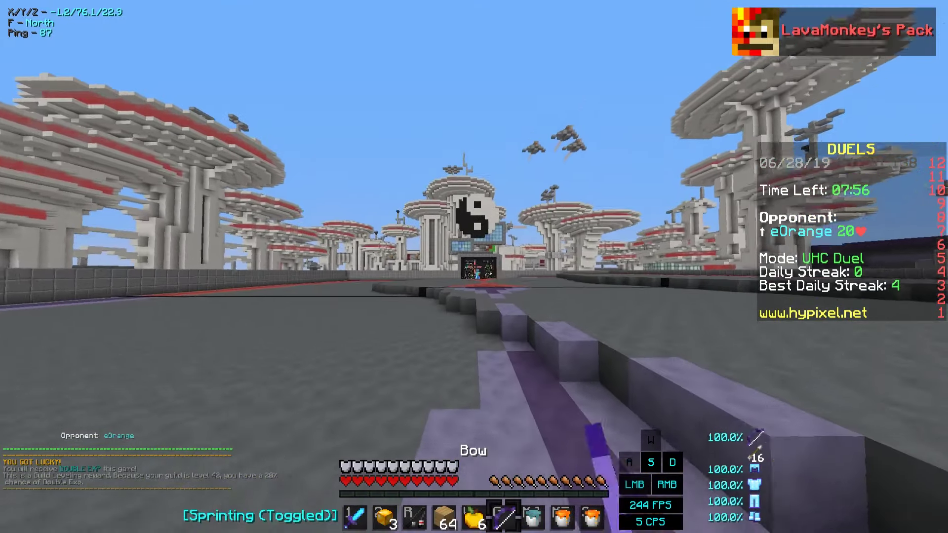
# Step: Sprint toward the opponent and shoot them with the bow
pyautogui.press('w')
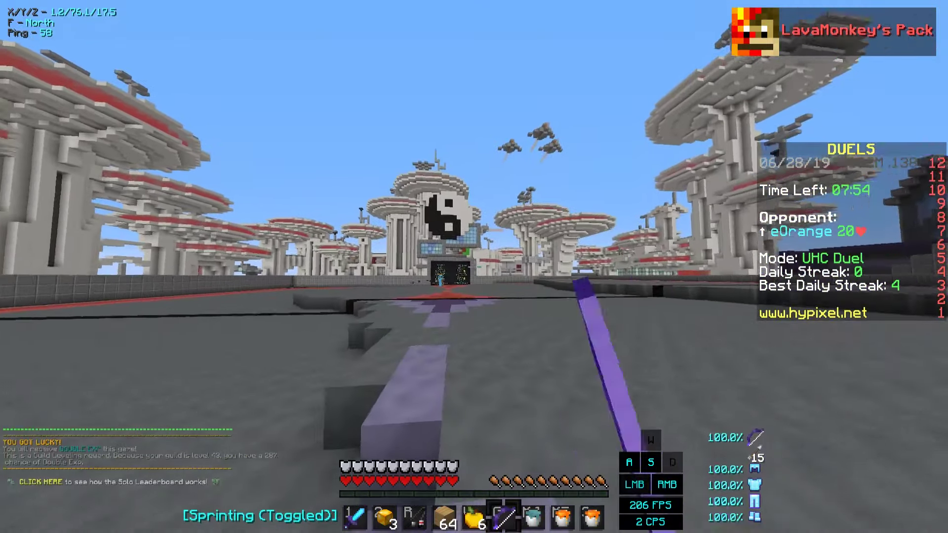
pyautogui.press('w')
pyautogui.rightClick(474, 267)
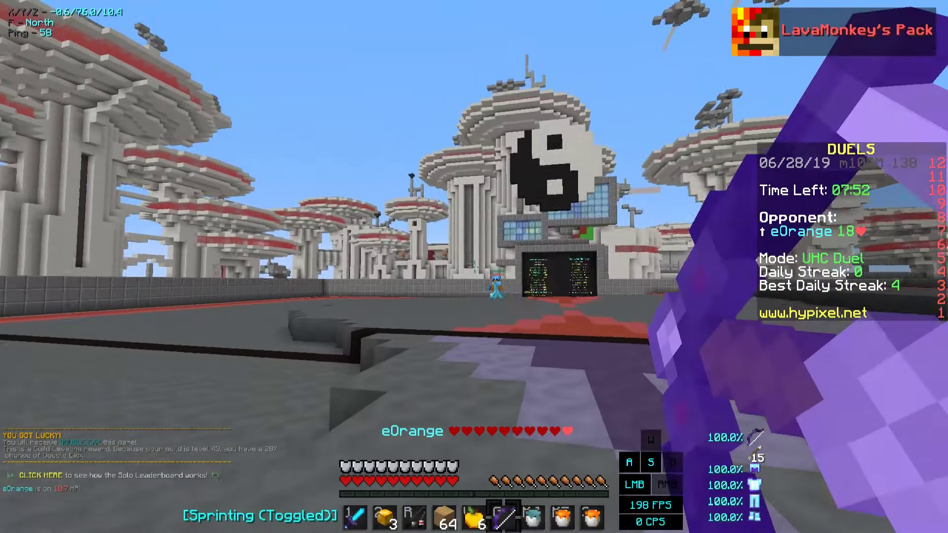
# Step: Hook the opponent with the fishing rod while closing in
pyautogui.press('w')
pyautogui.press('3')
pyautogui.rightClick(474, 267)
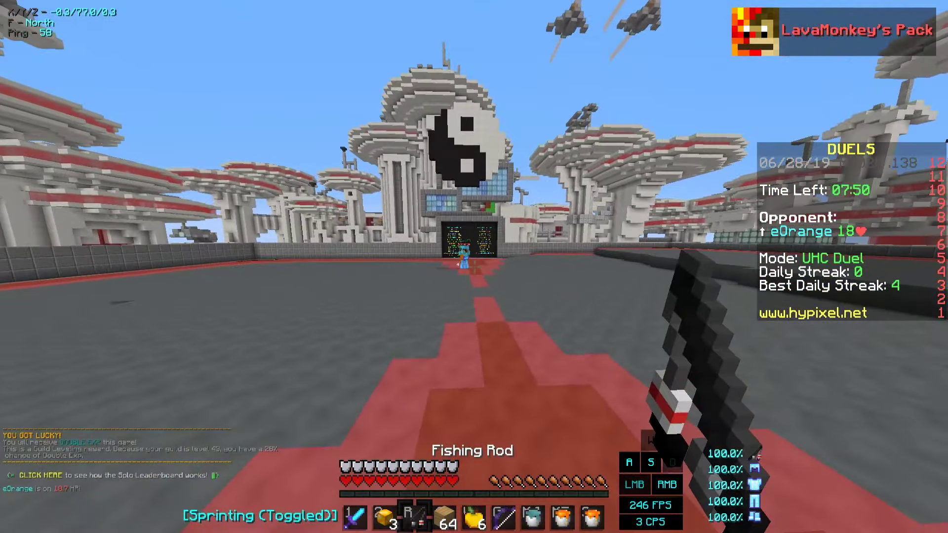
pyautogui.press('w')
pyautogui.rightClick(474, 267)
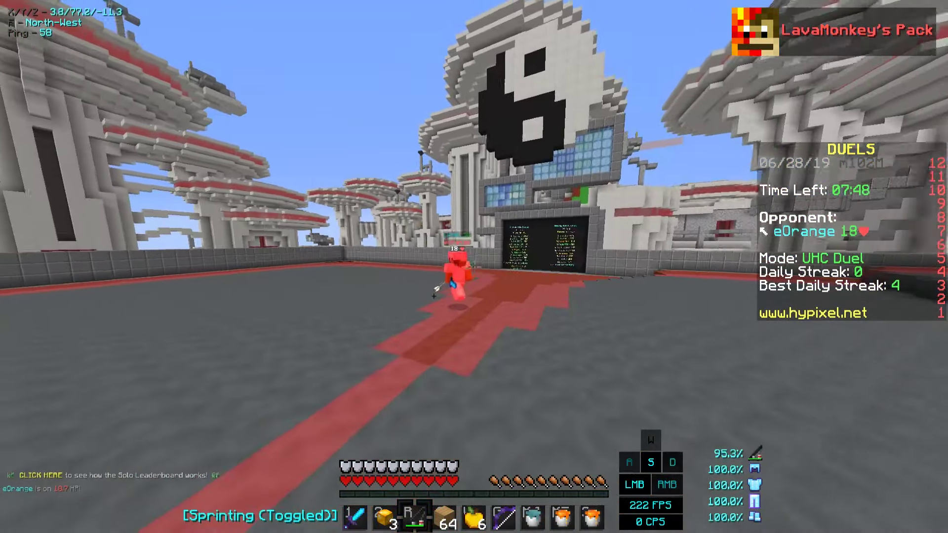
# Step: Switch to the diamond sword and hit the opponent repeatedly while strafing
pyautogui.press('w')
pyautogui.rightClick(475, 266)
pyautogui.press('1')
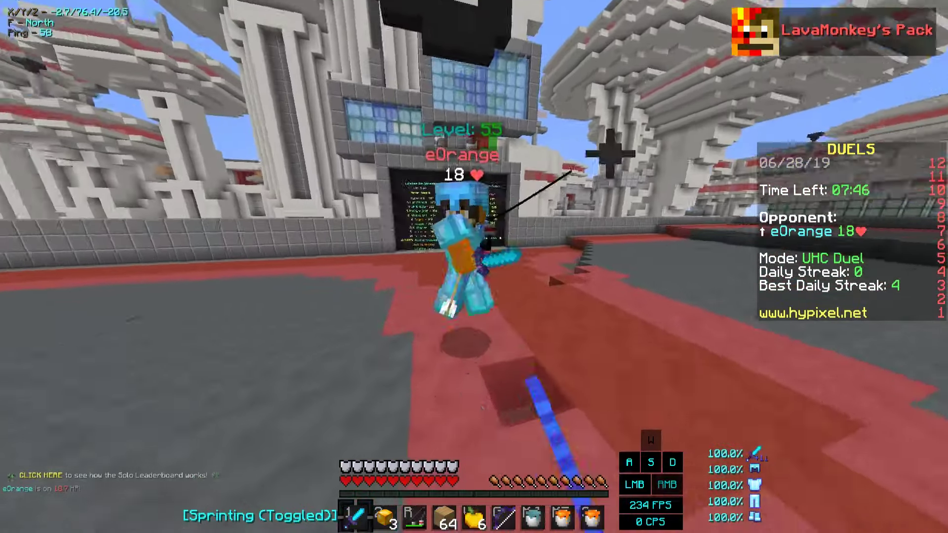
pyautogui.press('w')
pyautogui.click(474, 268)
pyautogui.click(475, 267)
pyautogui.click(474, 267)
pyautogui.press('d')
pyautogui.click(475, 266)
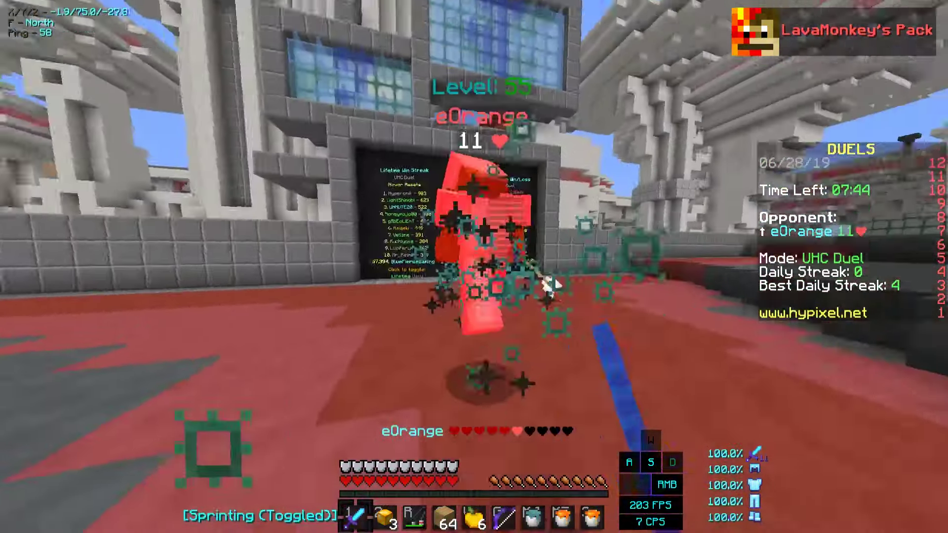
# Step: Hook the opponent with the fishing rod again, then strike twice with the sword
pyautogui.press('w')
pyautogui.press('g')
pyautogui.rightClick(474, 267)
pyautogui.press('1')
pyautogui.click(474, 267)
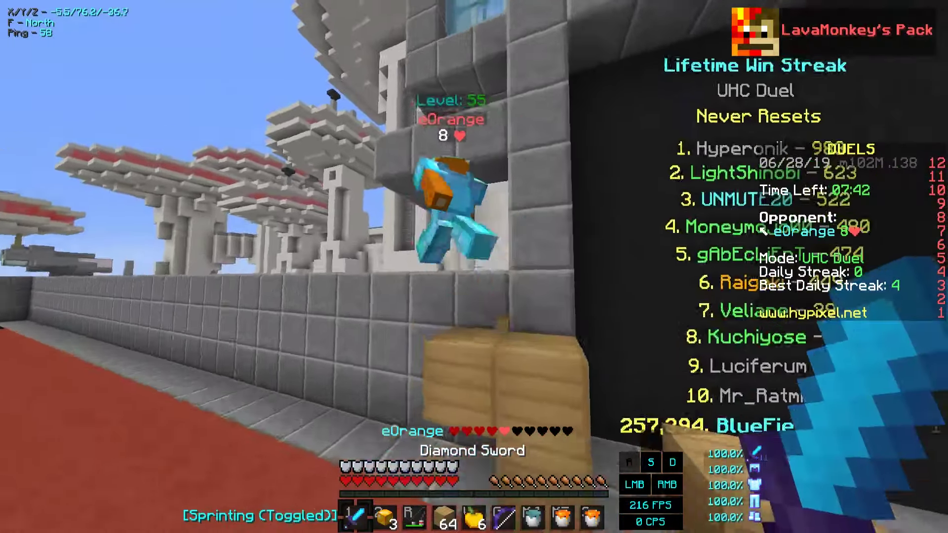
pyautogui.click(474, 266)
pyautogui.press('w')
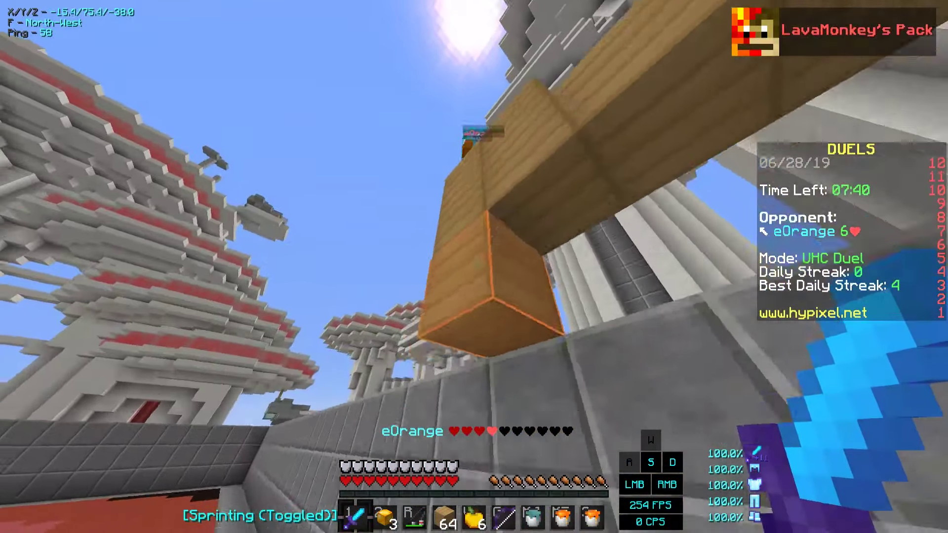
# Step: Keep swinging the sword, back away, and fire two arrows at the opponent
pyautogui.click(475, 267)
pyautogui.click(474, 267)
pyautogui.click(474, 266)
pyautogui.click(474, 266)
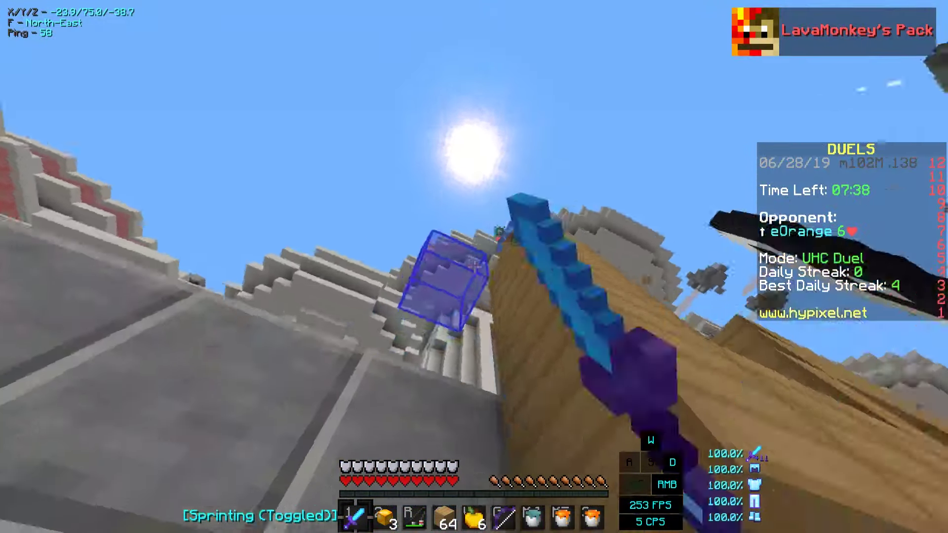
pyautogui.press('g')
pyautogui.press('s')
pyautogui.press('a')
pyautogui.click(474, 267)
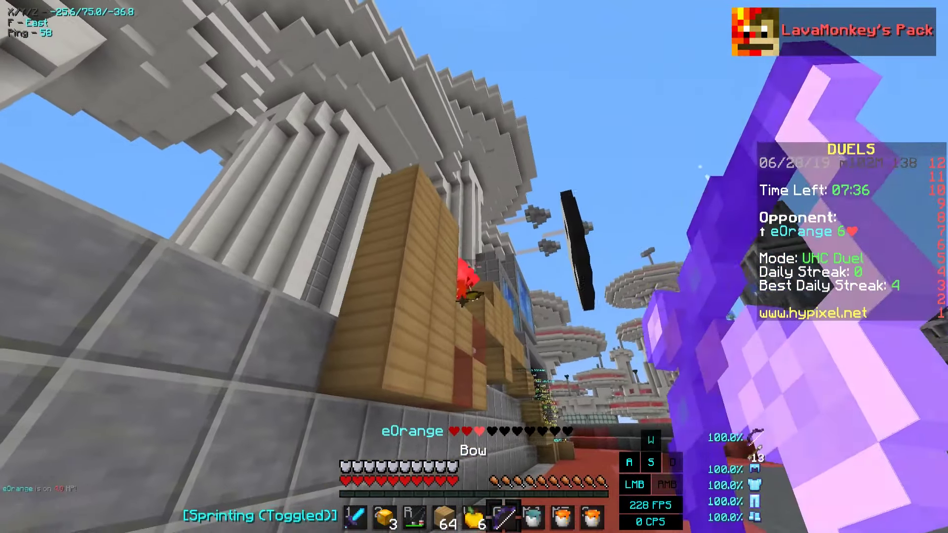
pyautogui.rightClick(474, 267)
pyautogui.rightClick(474, 266)
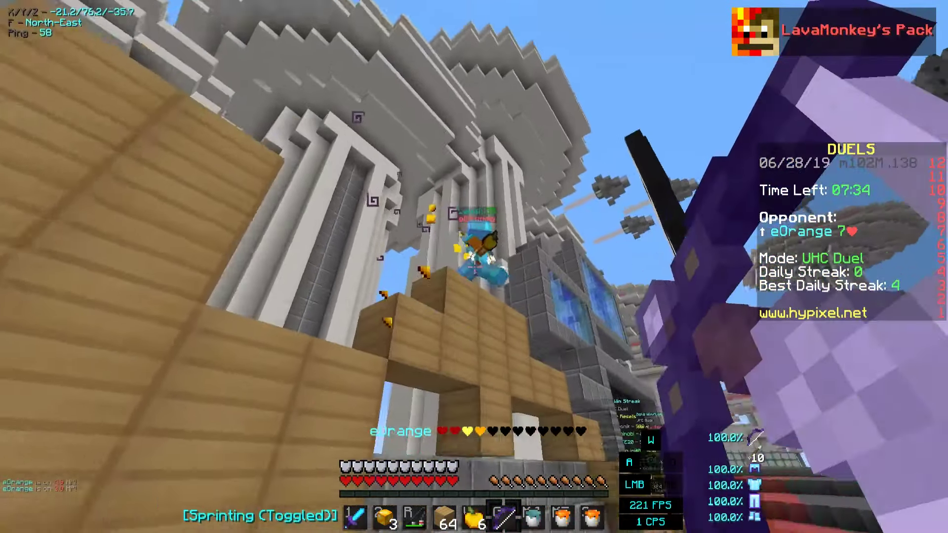
# Step: Switch to oak planks and place five blocks bridging along the wall
pyautogui.press('4')
pyautogui.rightClick(474, 267)
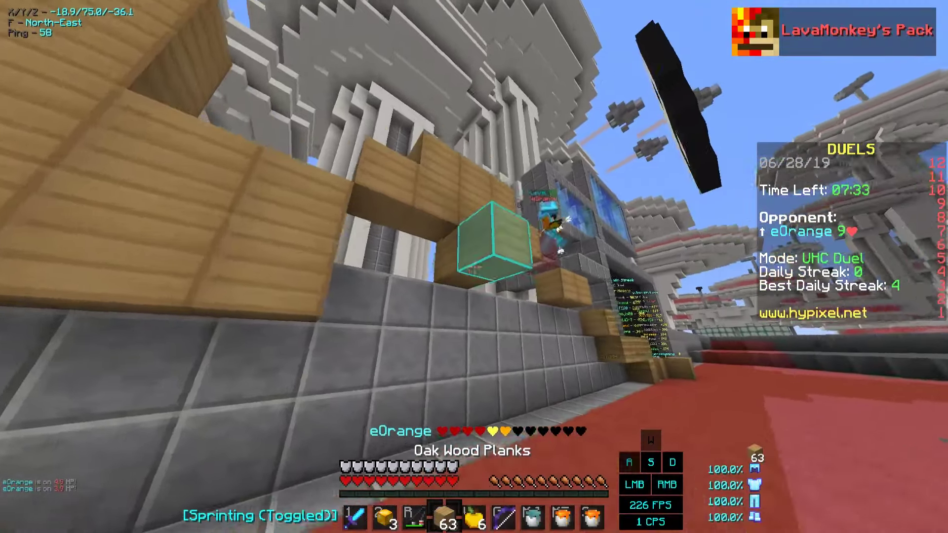
pyautogui.rightClick(474, 267)
pyautogui.rightClick(475, 267)
pyautogui.rightClick(474, 267)
pyautogui.rightClick(475, 267)
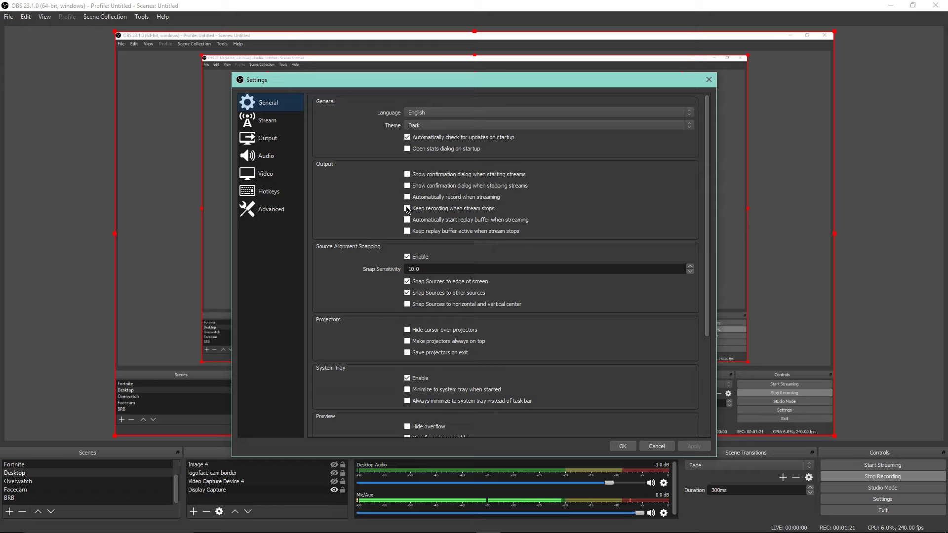
pyautogui.click(443, 128)
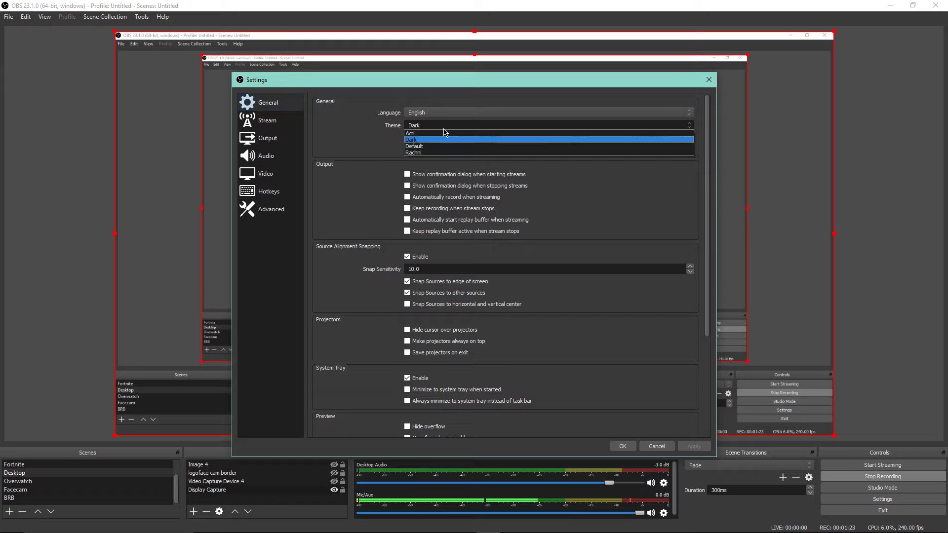
pyautogui.click(429, 143)
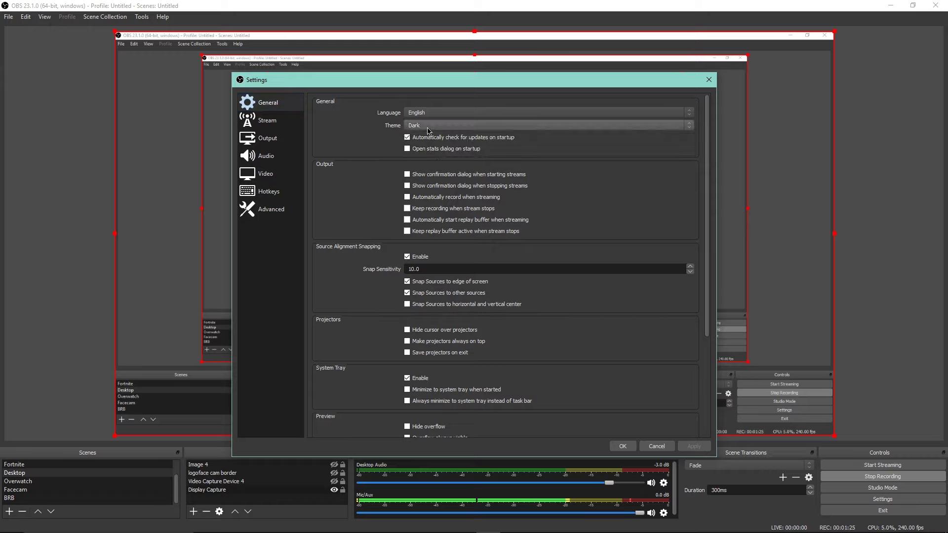
pyautogui.click(430, 128)
pyautogui.click(427, 156)
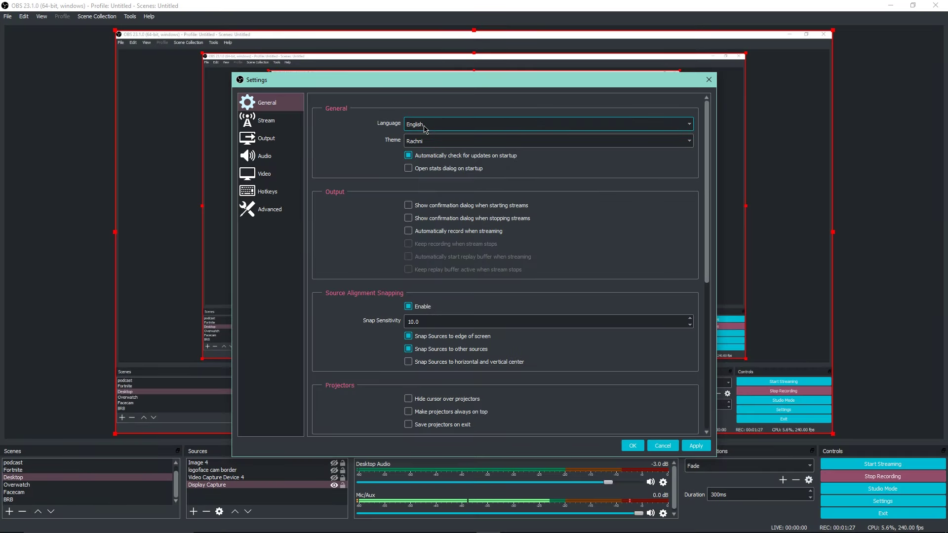
pyautogui.click(426, 143)
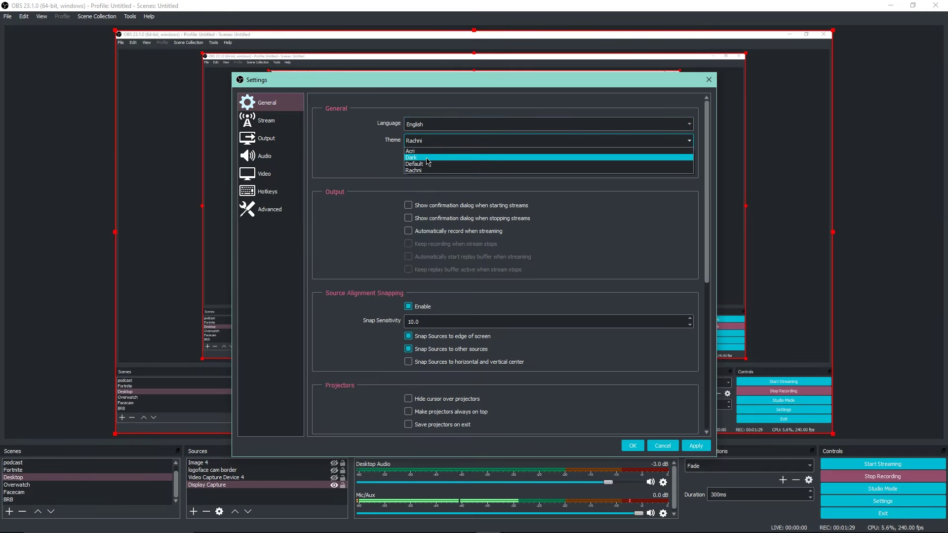
pyautogui.click(428, 157)
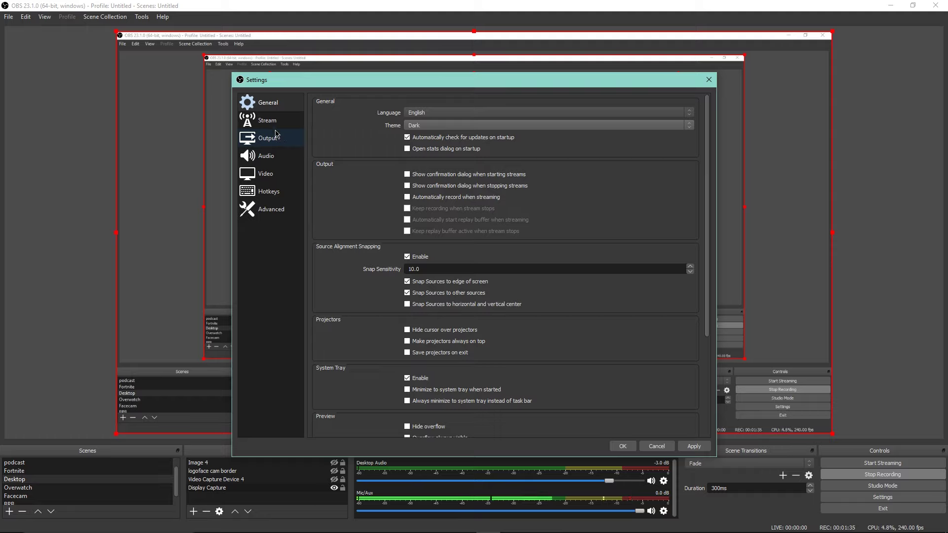
# Step: Show the Output Recording settings: CBR, 80000 bitrate, Quality preset, high profile
pyautogui.click(276, 139)
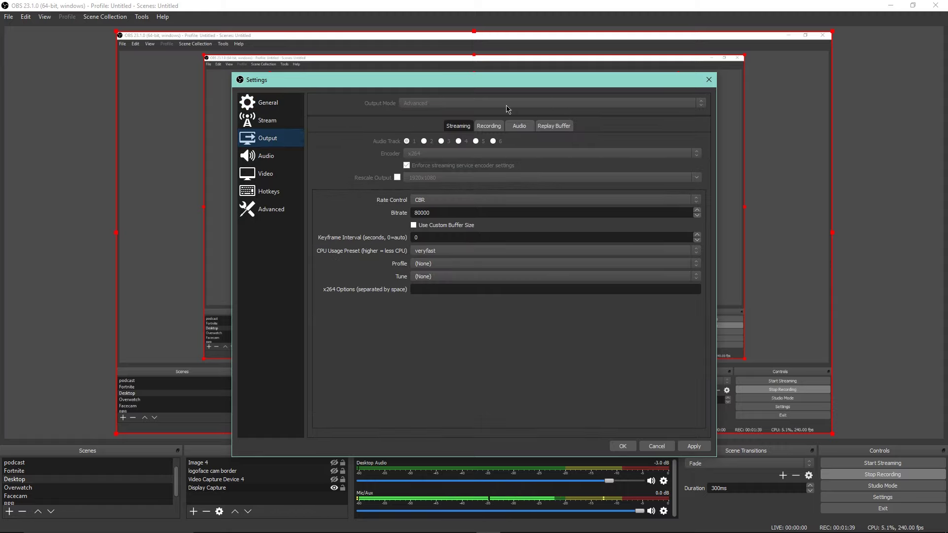
pyautogui.click(498, 124)
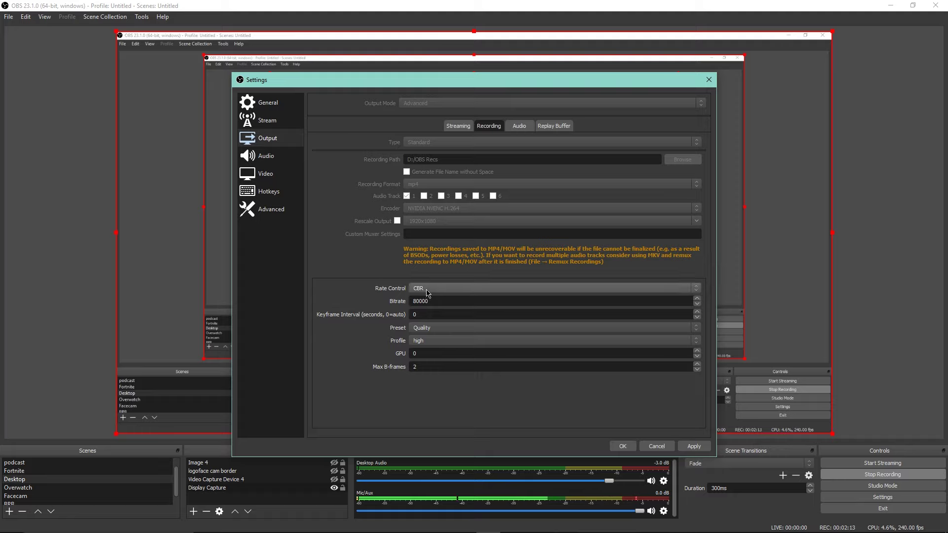
pyautogui.click(443, 289)
pyautogui.click(442, 290)
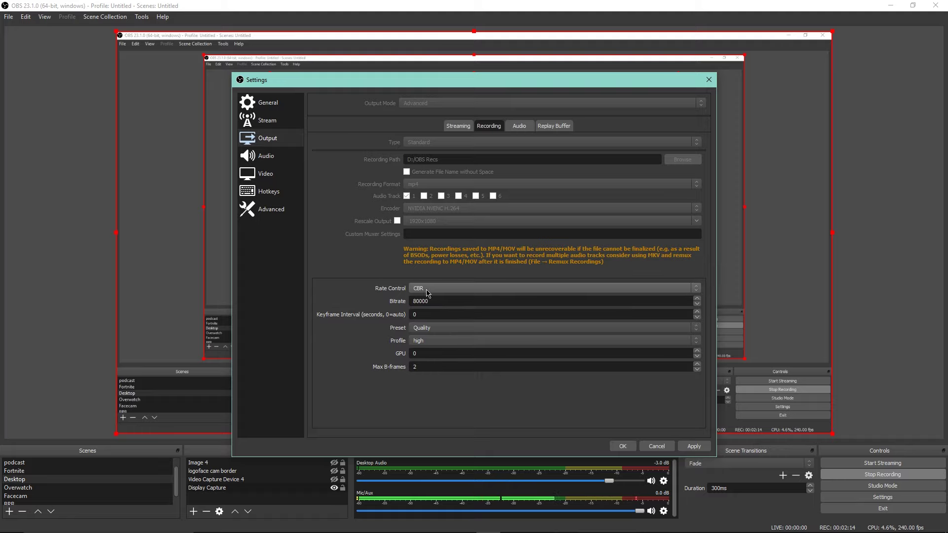
# Step: Keep the Corsair headset for desktop audio and the AT2020USB+ as mic, then view Video settings
pyautogui.click(278, 161)
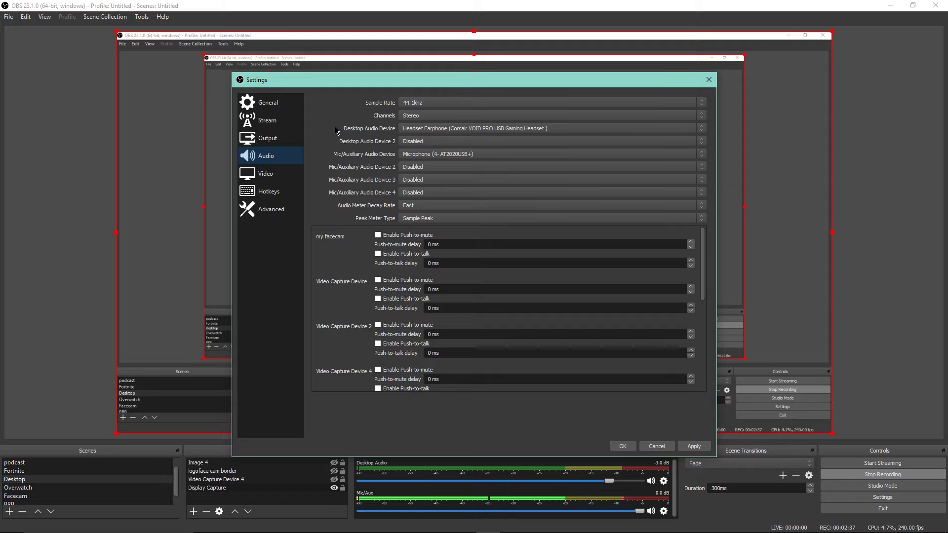
pyautogui.click(457, 129)
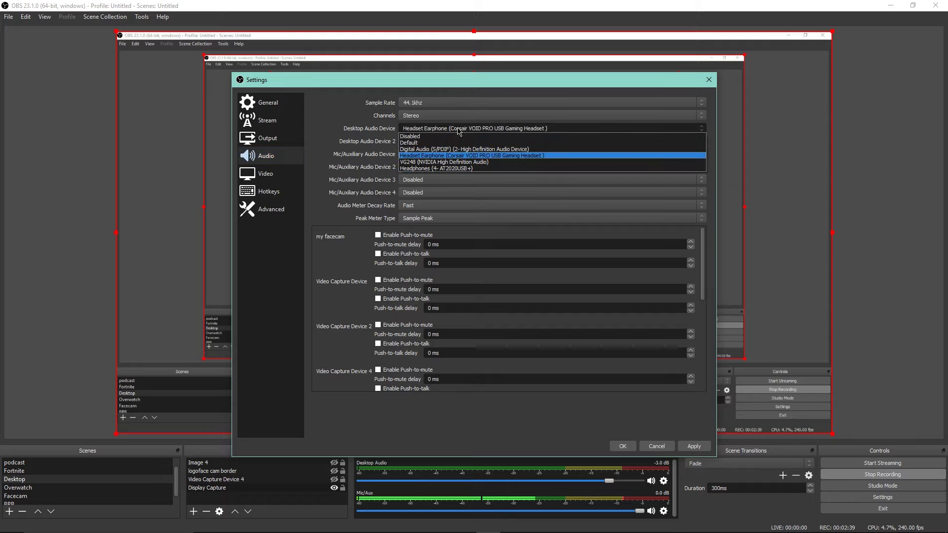
pyautogui.click(458, 130)
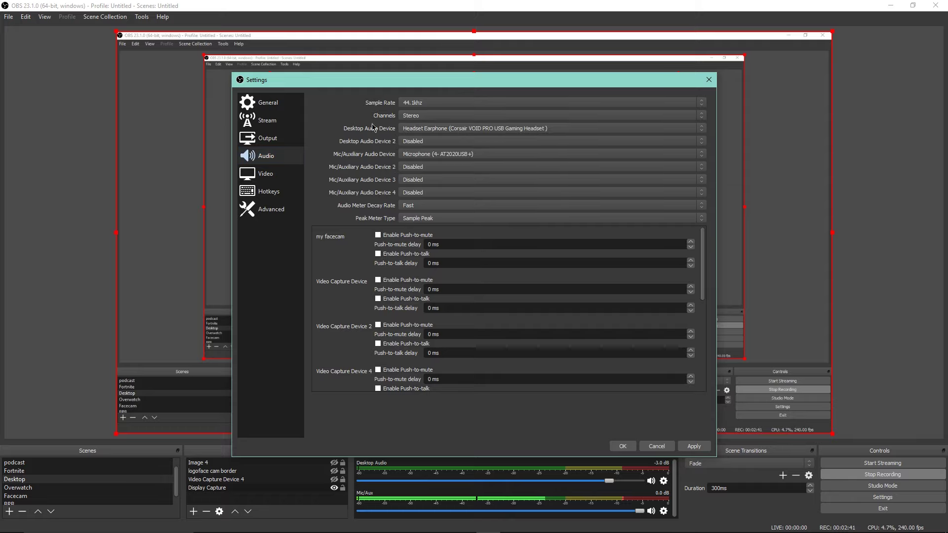
pyautogui.click(434, 157)
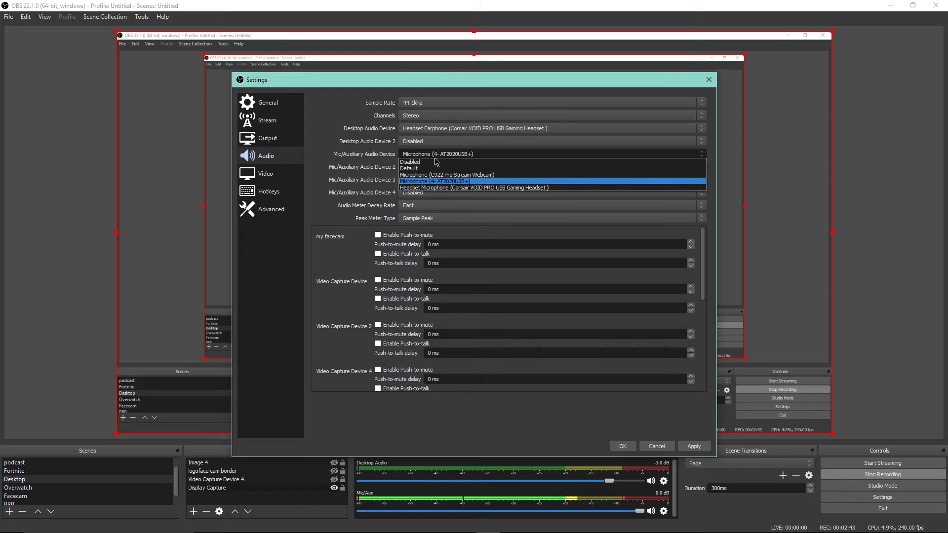
pyautogui.click(433, 154)
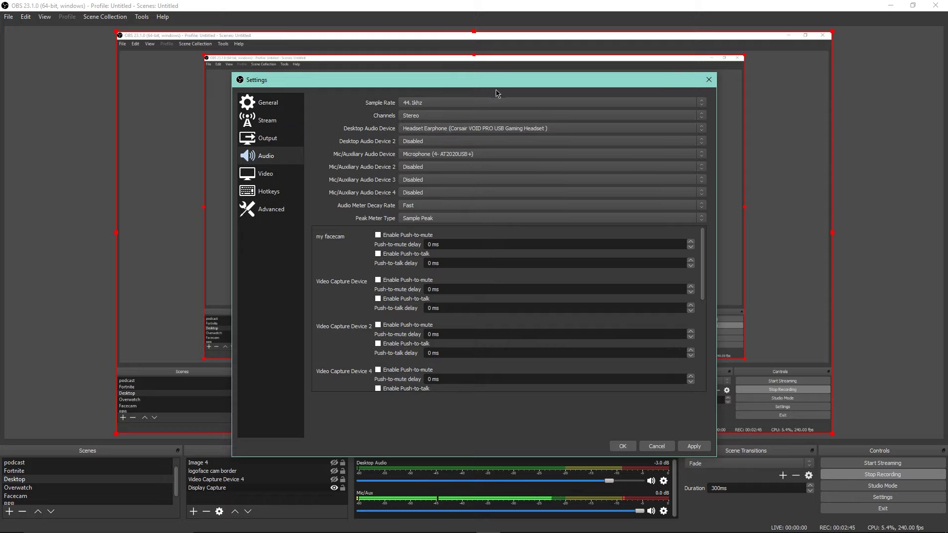
pyautogui.click(280, 178)
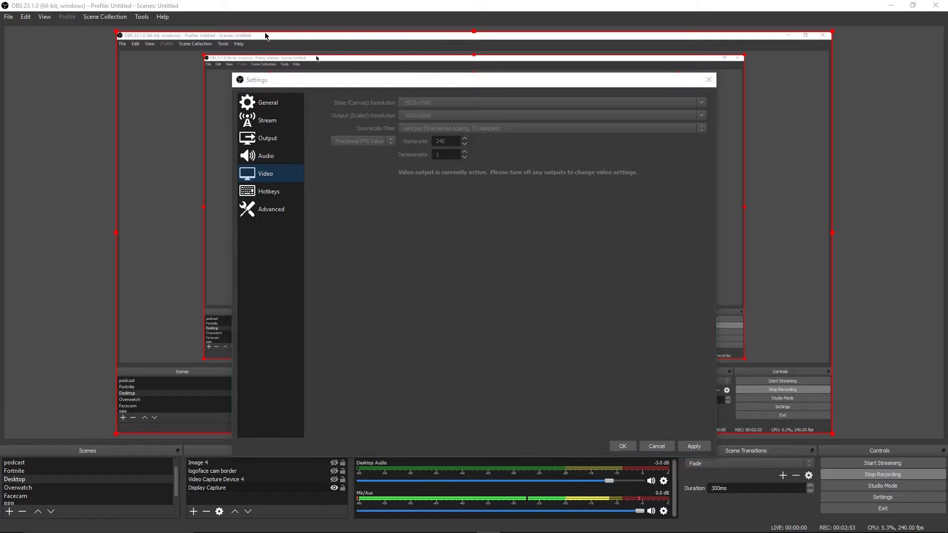
# Step: Drag the Settings window to the bottom of the screen and back near the top
pyautogui.moveTo(286, 83); pyautogui.dragTo(280, 454)
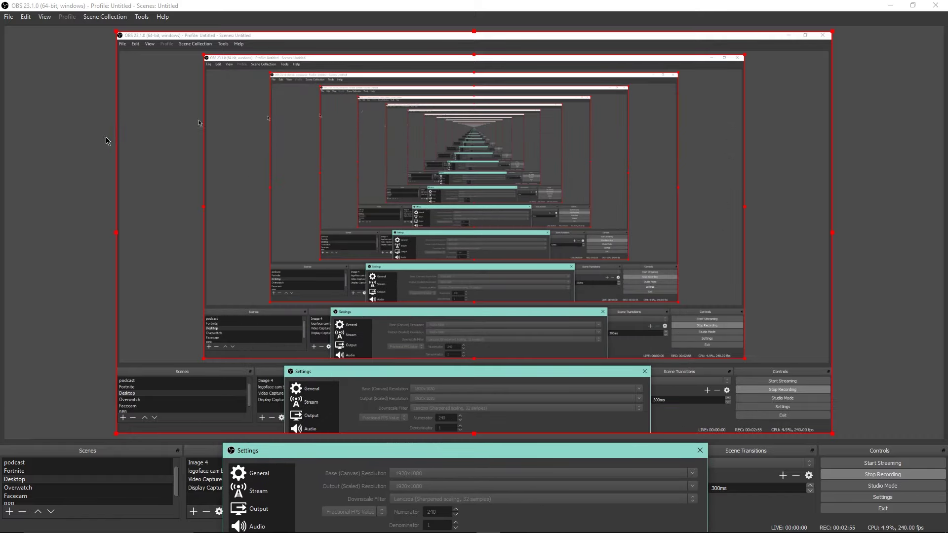
pyautogui.moveTo(475, 457); pyautogui.dragTo(476, 63)
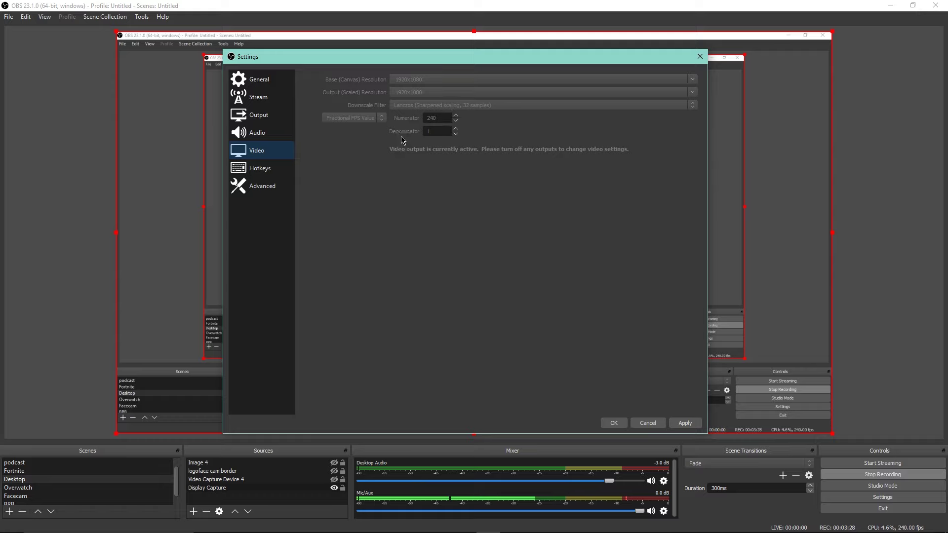
# Step: Show the Hotkeys page to review the Start and Stop Recording bindings
pyautogui.click(279, 171)
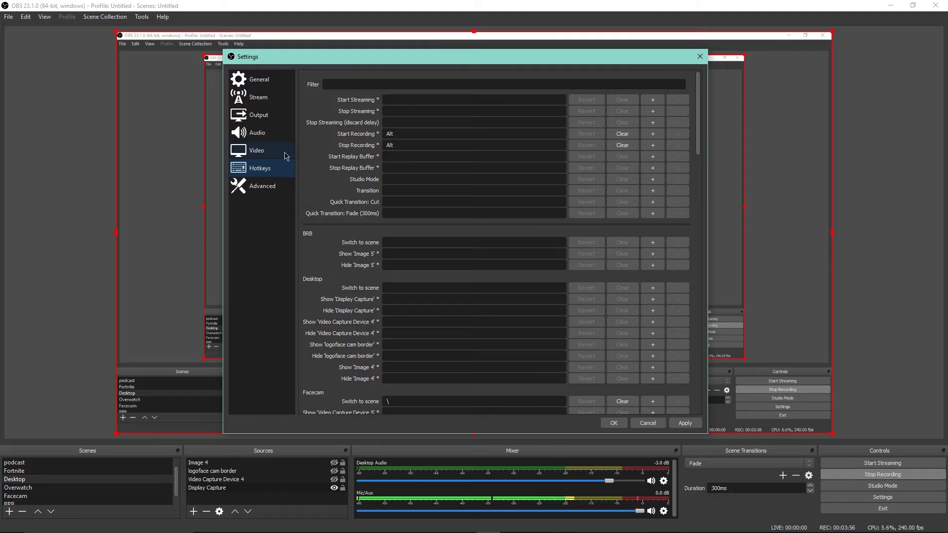
# Step: Review the Advanced page, return to General, and close the Settings window
pyautogui.click(267, 186)
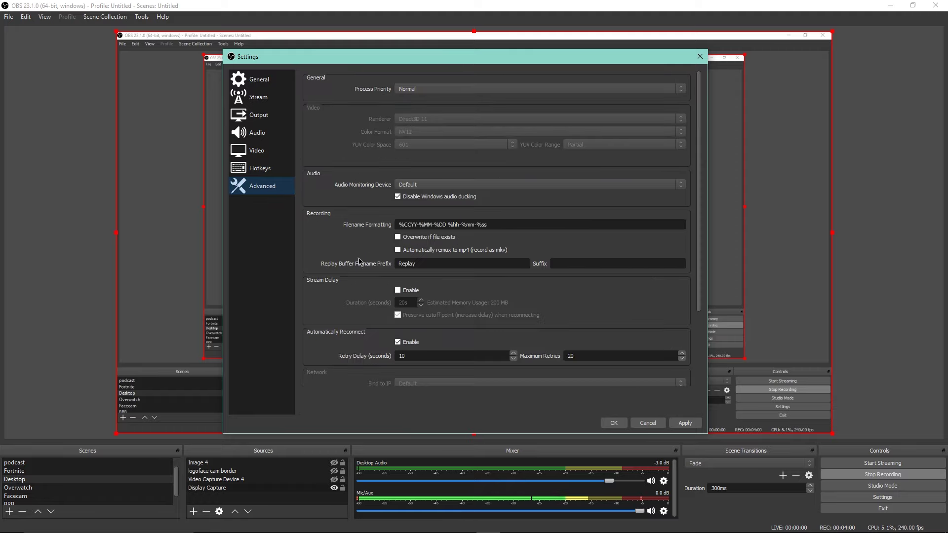
pyautogui.click(252, 78)
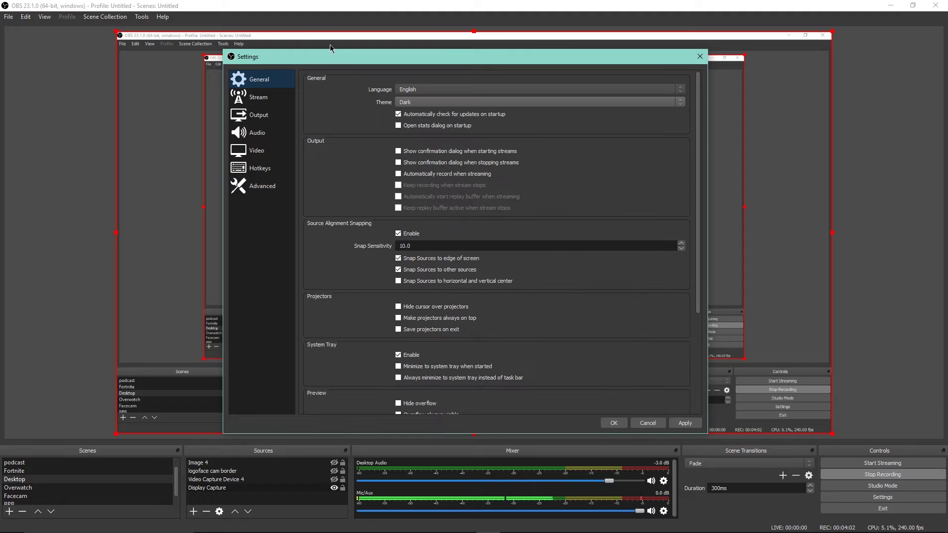
pyautogui.click(267, 192)
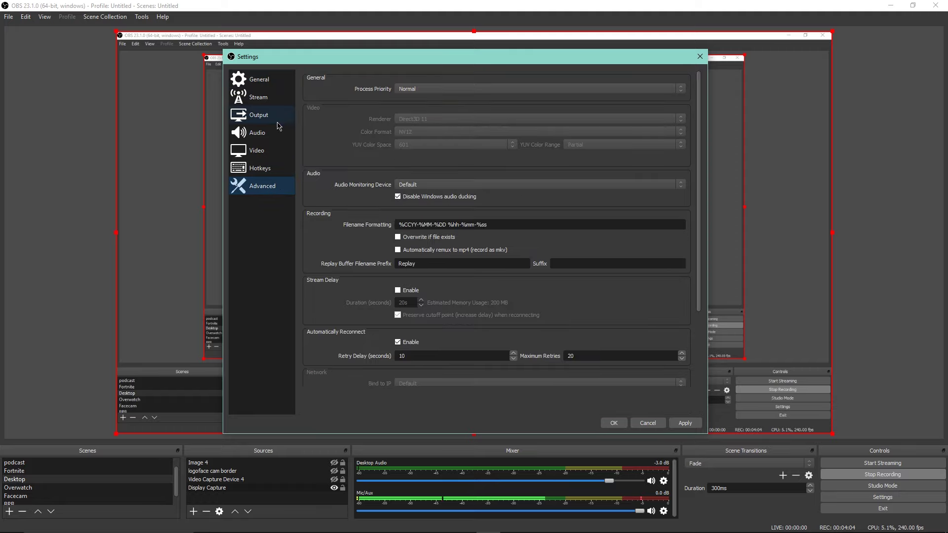
pyautogui.click(280, 84)
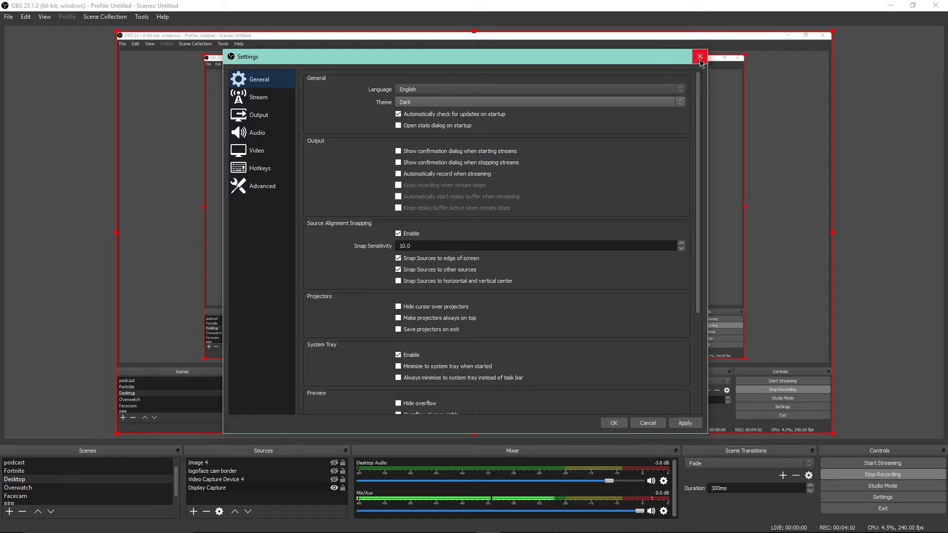
pyautogui.click(700, 59)
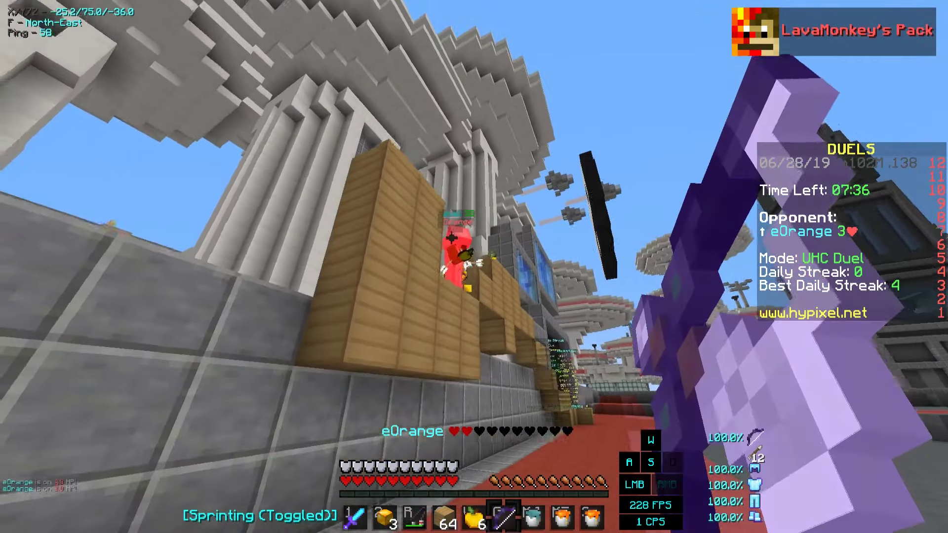
# Step: Hit the opponent with an arrow, then place oak planks along the wall and red floor
pyautogui.rightClick(474, 267)
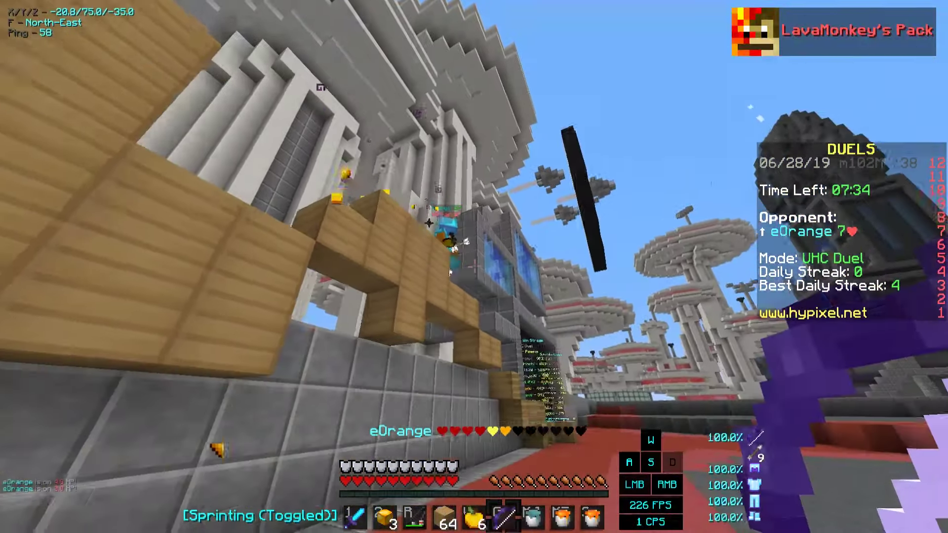
pyautogui.press('4')
pyautogui.rightClick(474, 267)
pyautogui.rightClick(474, 266)
pyautogui.rightClick(474, 266)
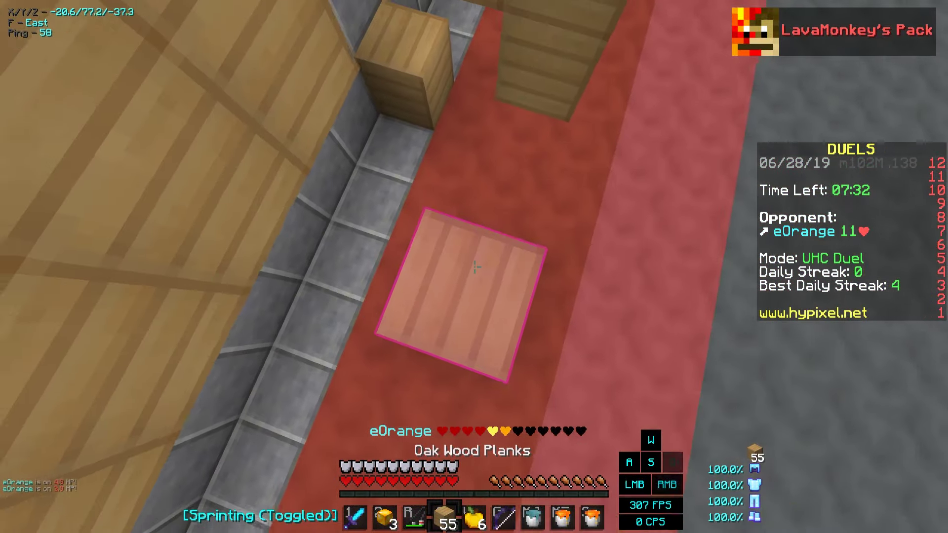
pyautogui.rightClick(474, 267)
pyautogui.rightClick(474, 267)
pyautogui.press('1')
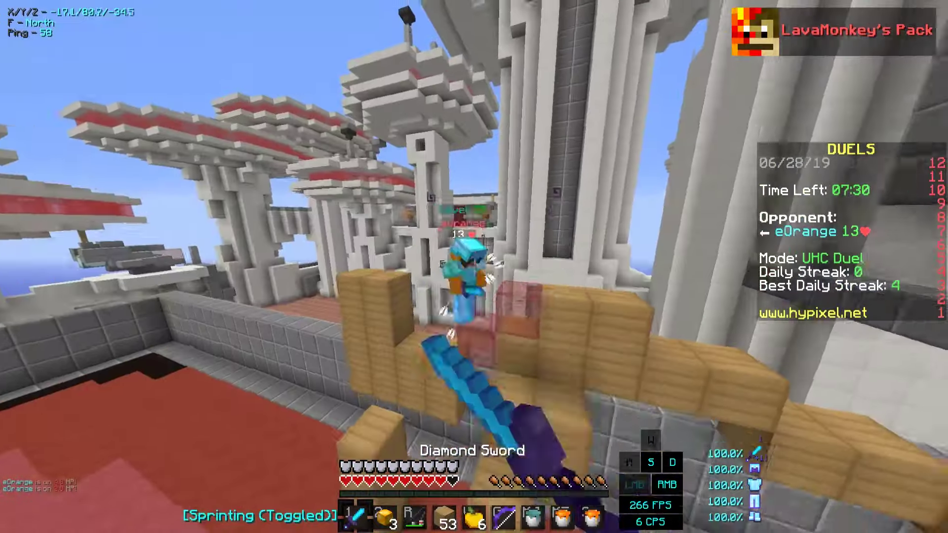